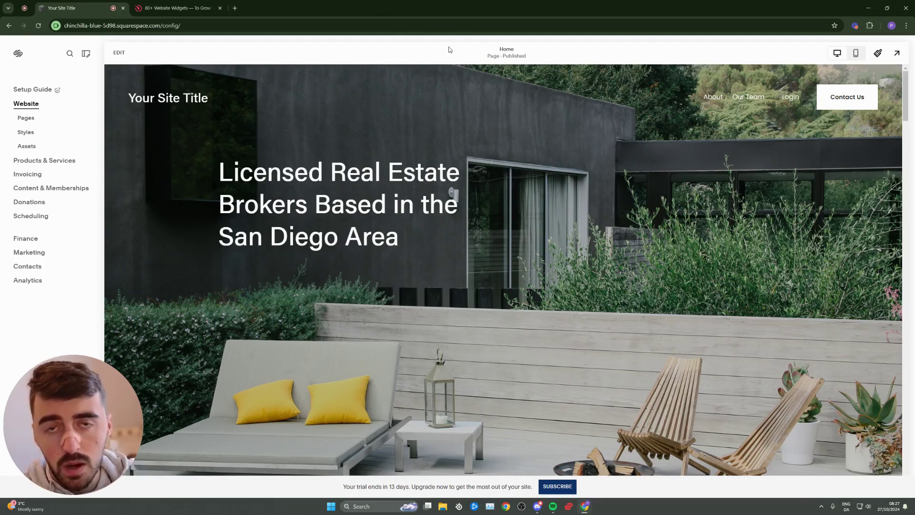
On elfsight.com, open the LinkedIn Feed widget page under Social in the Widgets catalogue.
click(172, 8)
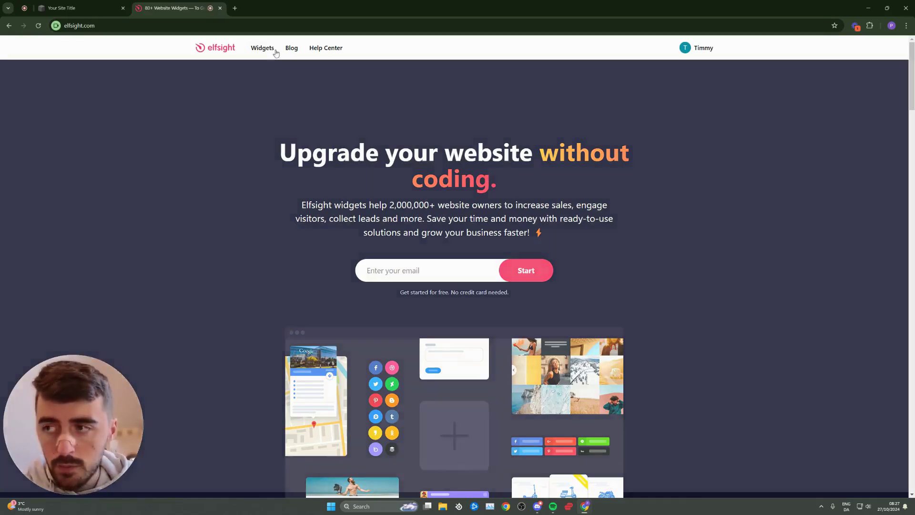
mouse_move(264, 55)
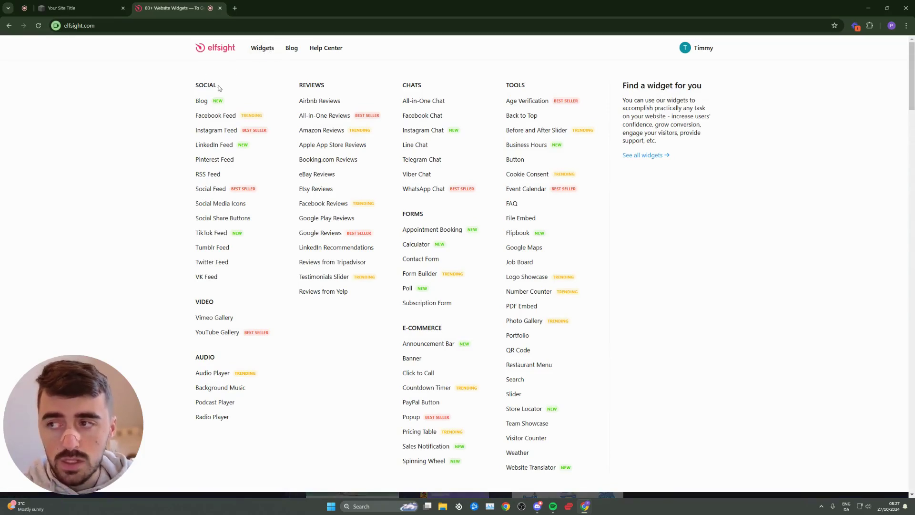
click(212, 145)
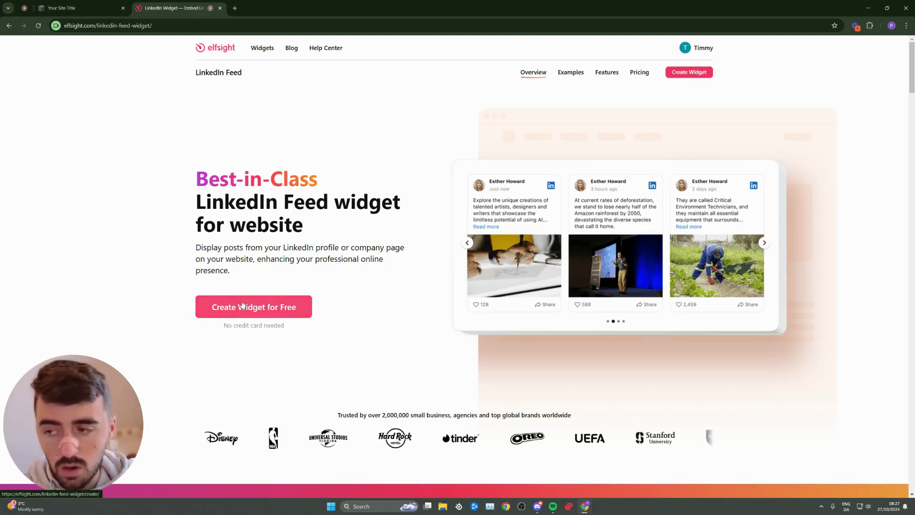
Start a free LinkedIn Feed widget, compare the Masonry and Timeline templates, and choose Small Widget.
click(263, 306)
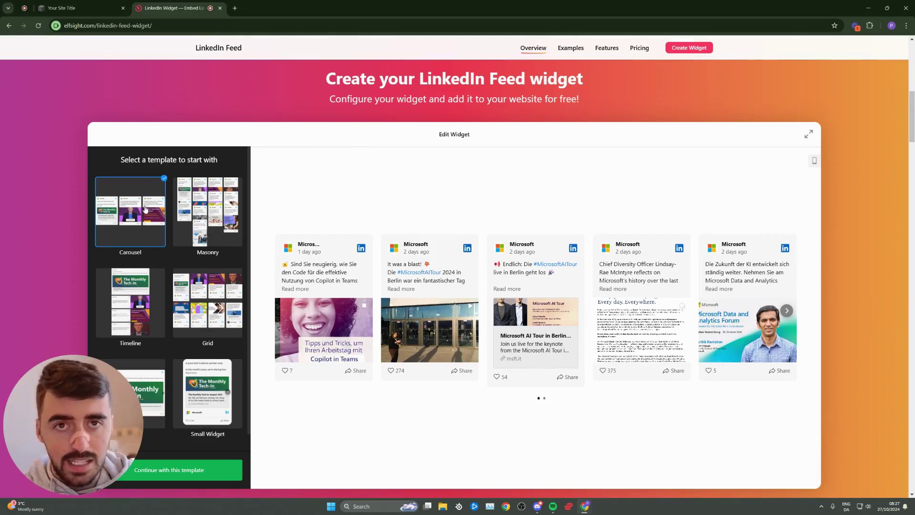
click(190, 210)
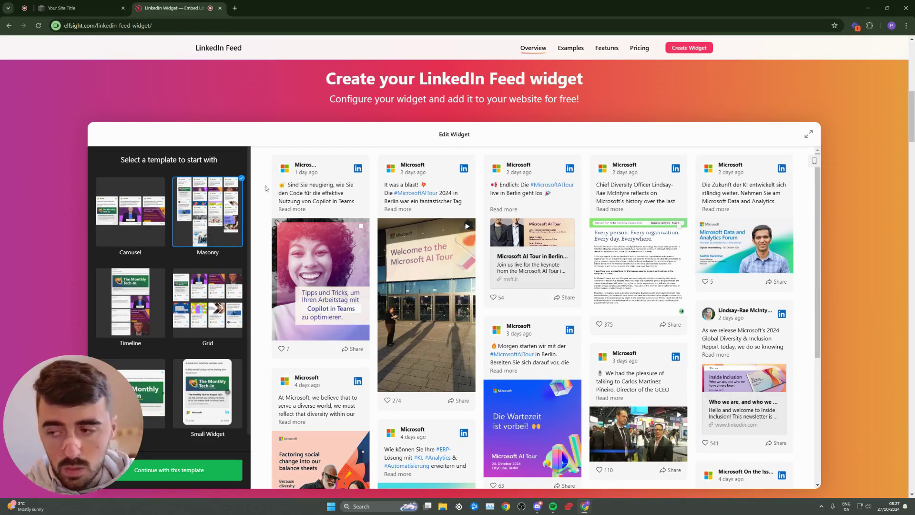
scroll(170, 238, down, 1)
click(136, 264)
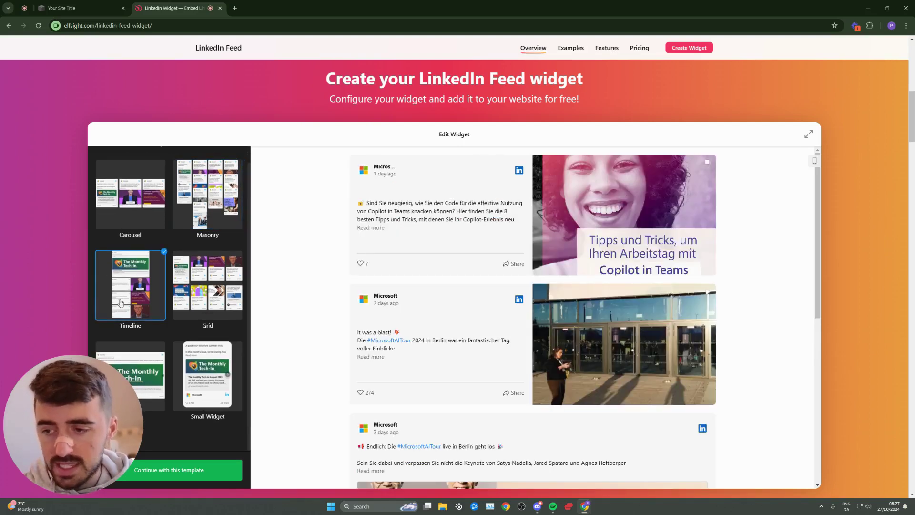
click(207, 374)
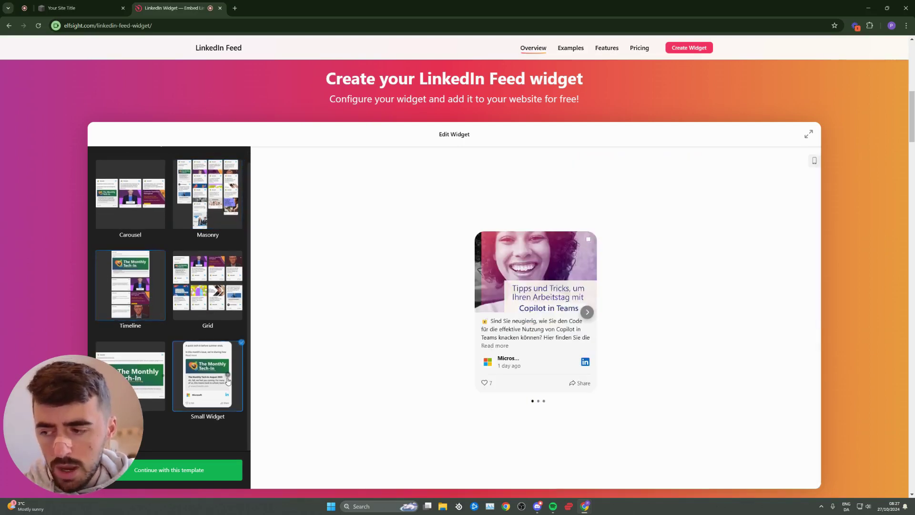
Step through the Small Widget slider preview posts with the carousel arrows.
scroll(523, 333, up, 1)
scroll(548, 310, down, 2)
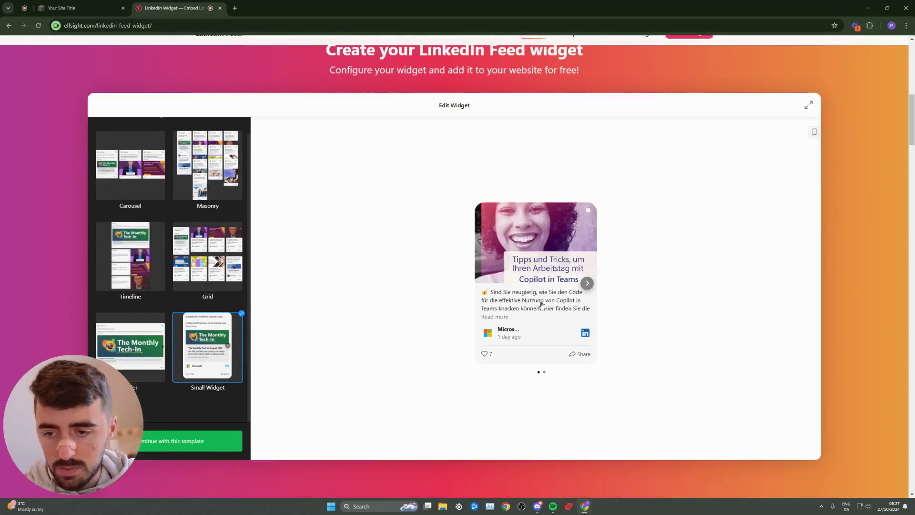
click(586, 271)
click(587, 271)
click(586, 271)
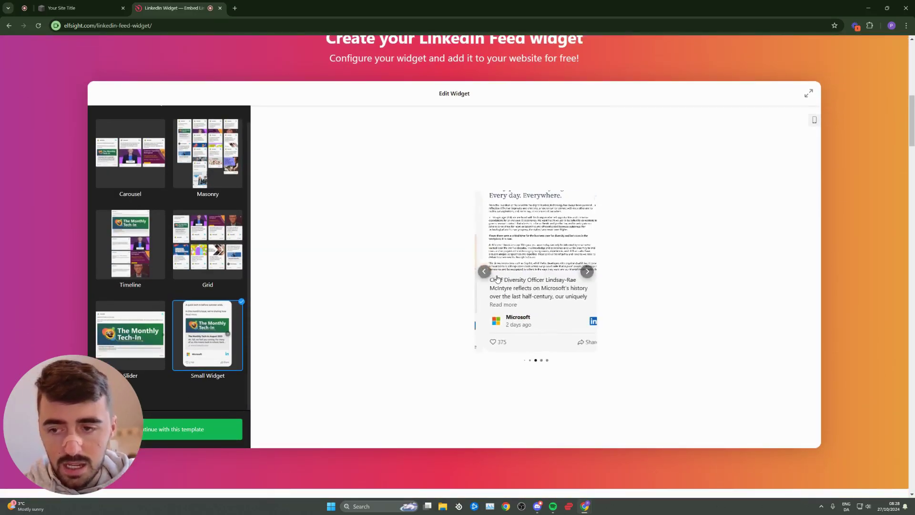
click(483, 271)
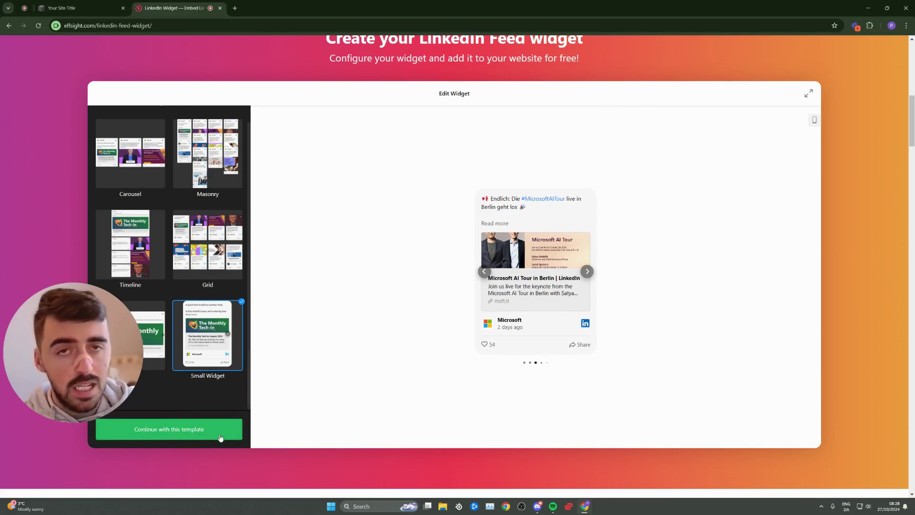
Continue with Small Widget and apply the Microsoft LinkedIn company page URL as the feed source.
click(195, 434)
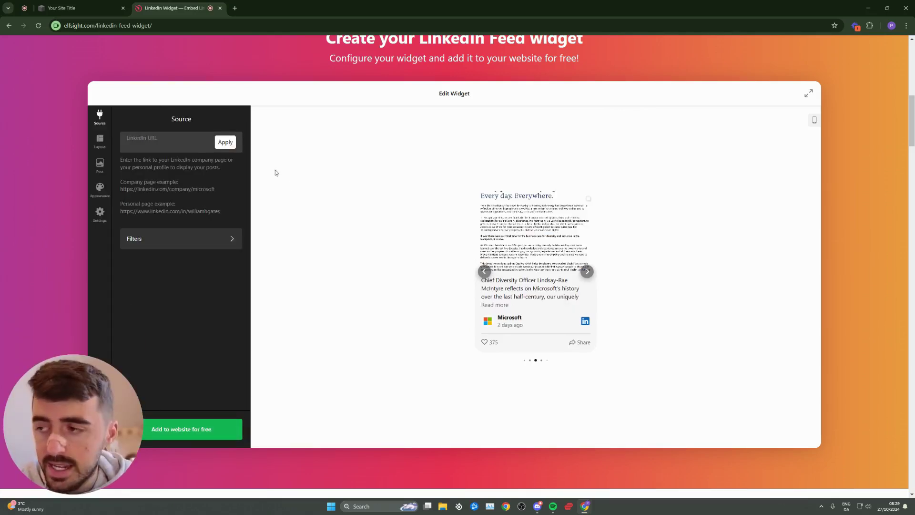
click(162, 152)
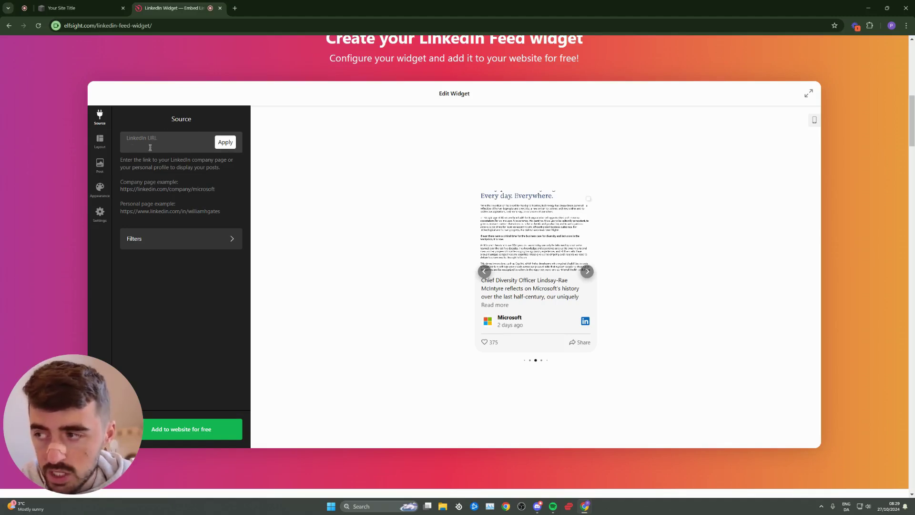
key(ctrl+v)
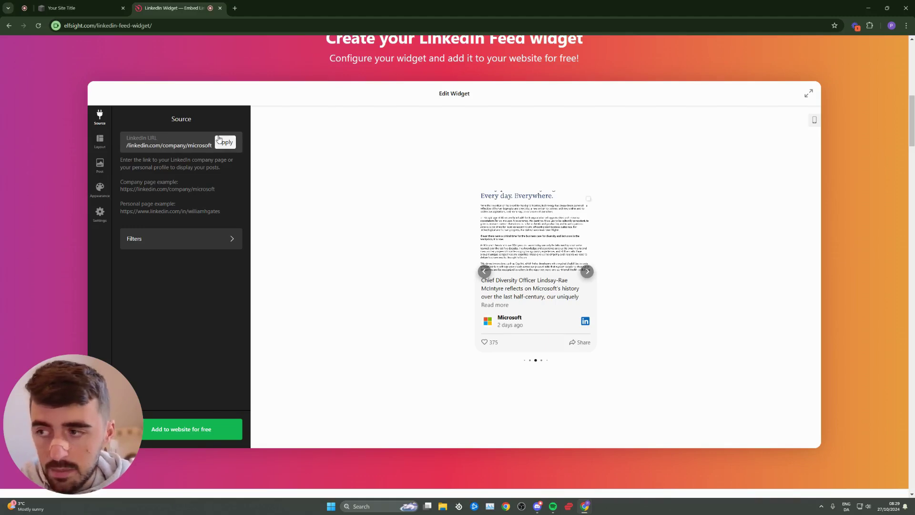
click(232, 143)
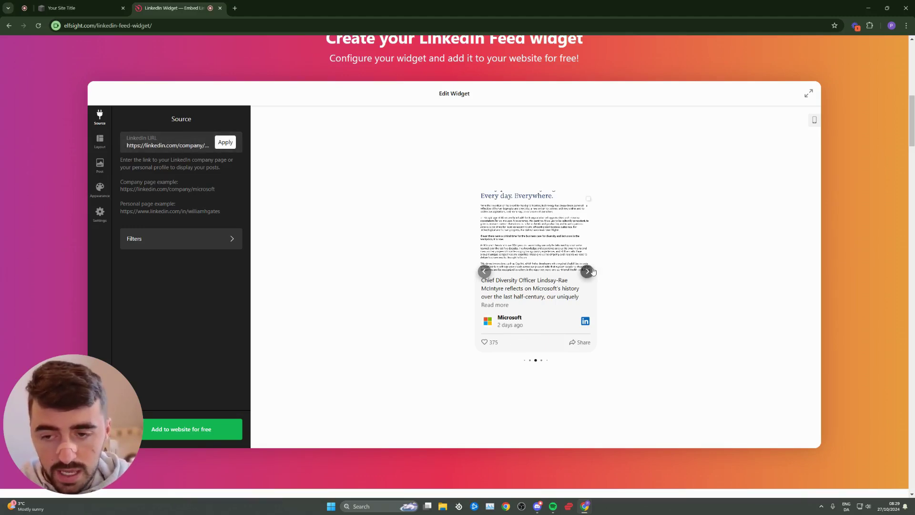
click(489, 274)
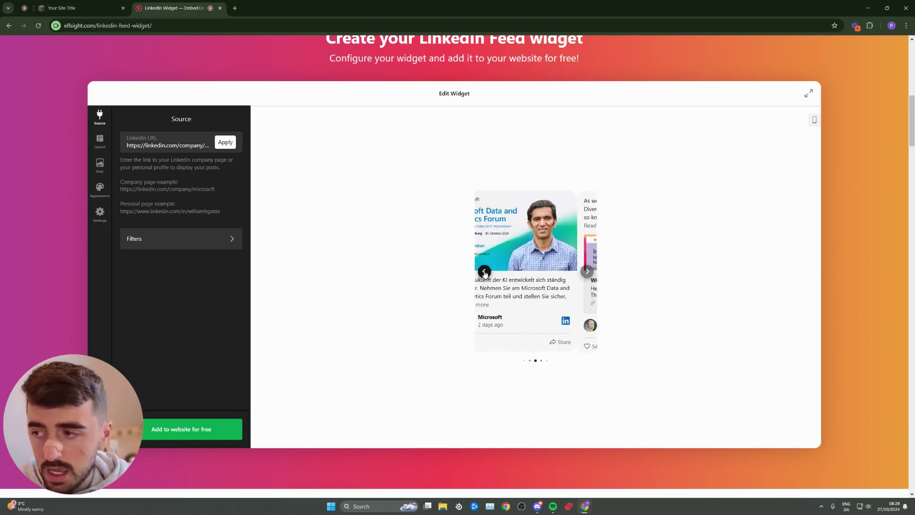
Browse the Layout, Post, Appearance and Settings panels of the widget editor.
click(100, 141)
click(103, 167)
click(100, 189)
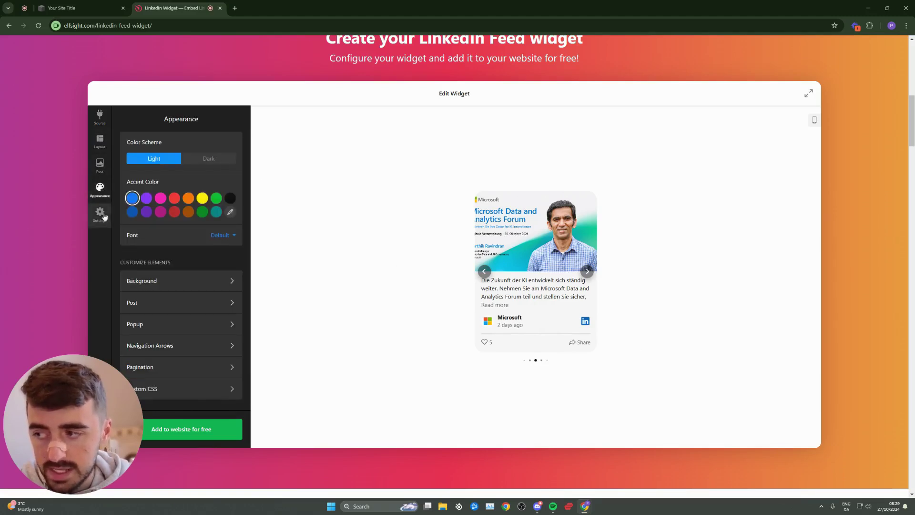
click(101, 214)
click(101, 149)
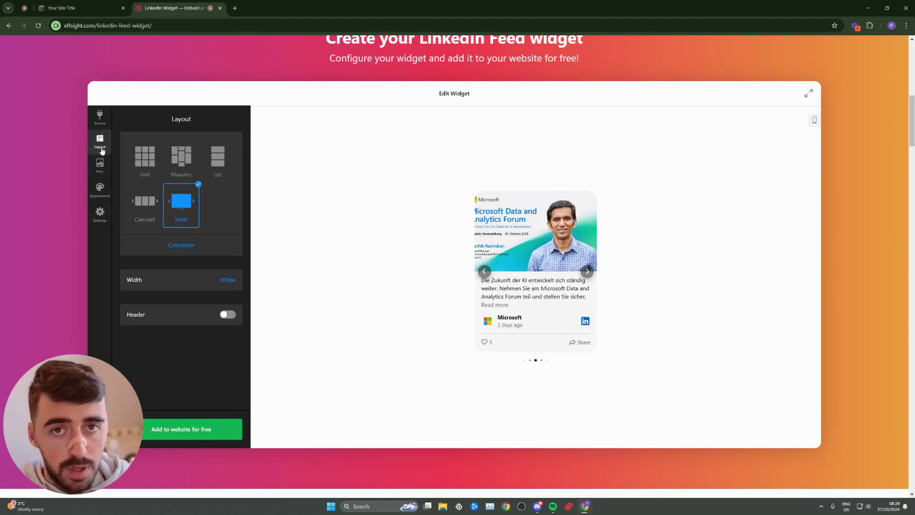
Set the layout to a 400px custom width, then review the Post and Appearance settings.
click(228, 281)
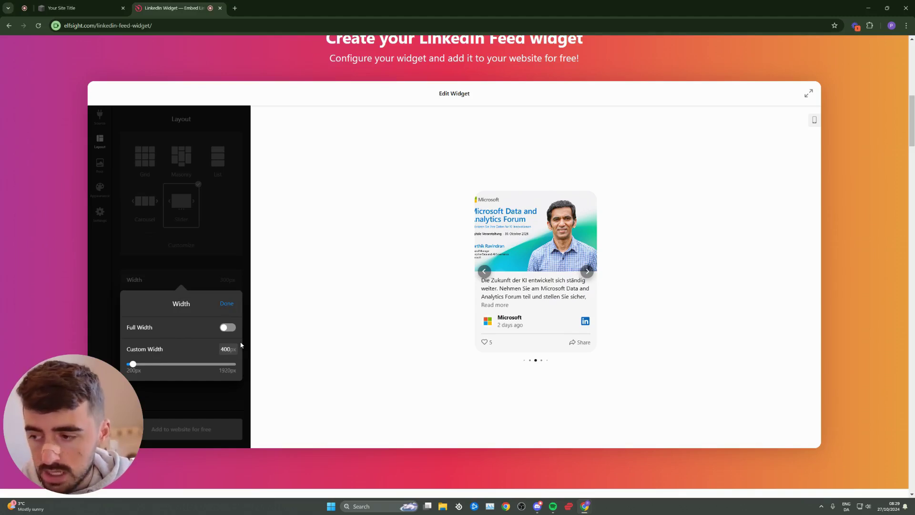
text(400)
key(Return)
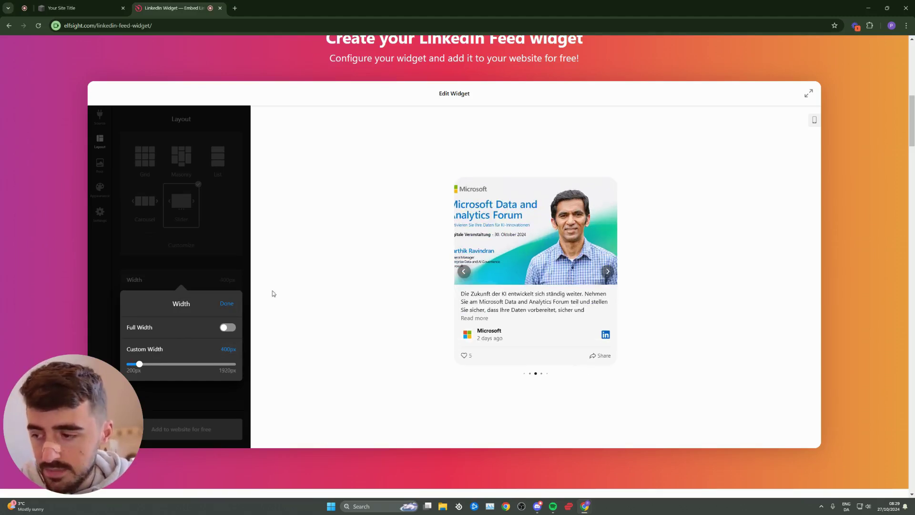
click(228, 304)
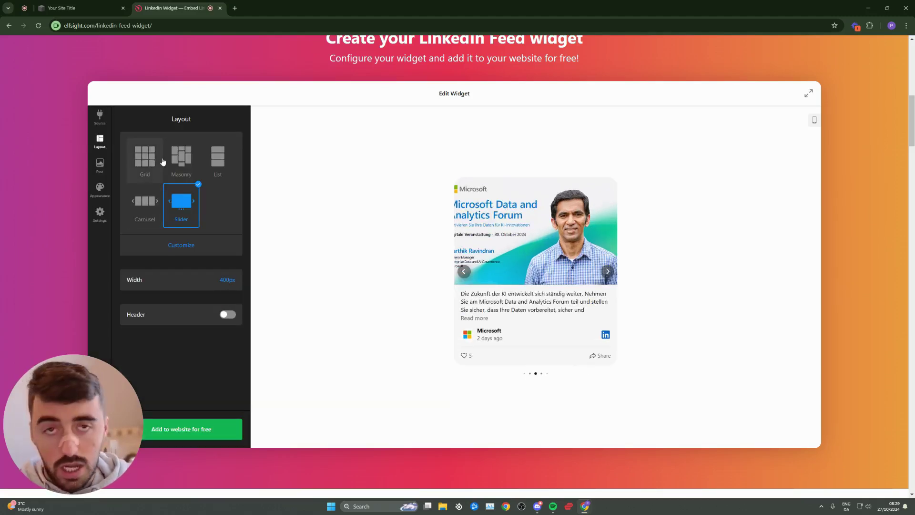
click(99, 165)
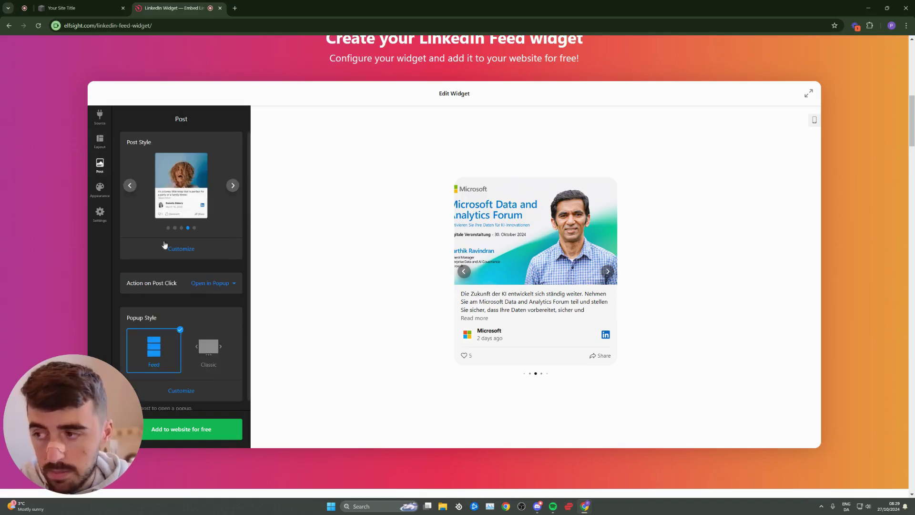
click(100, 191)
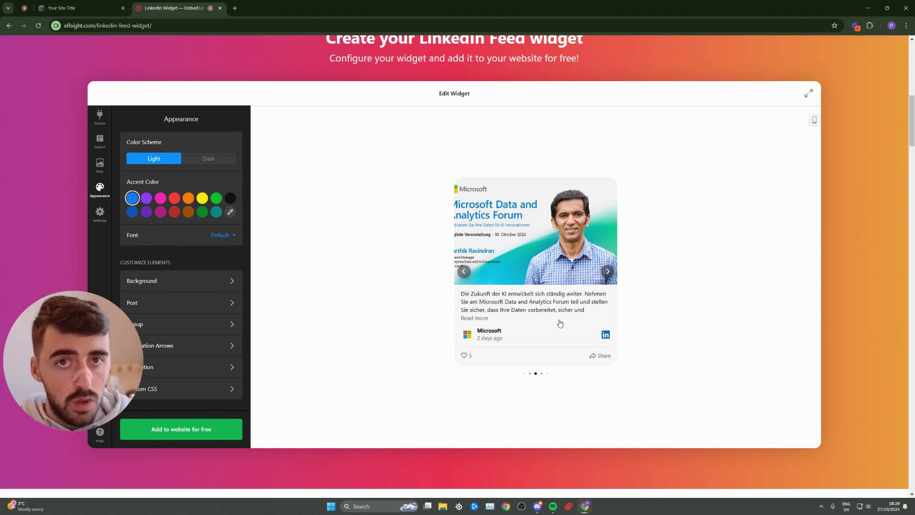
Save the widget with Add to website for free so it opens in the dashboard.
click(210, 435)
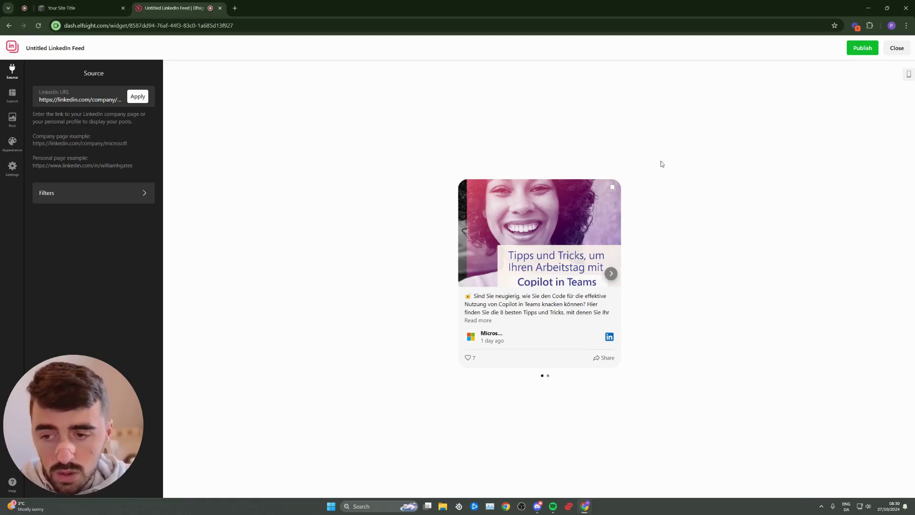
Publish the LinkedIn Feed widget, selecting the Free plan on the pricing page.
click(863, 49)
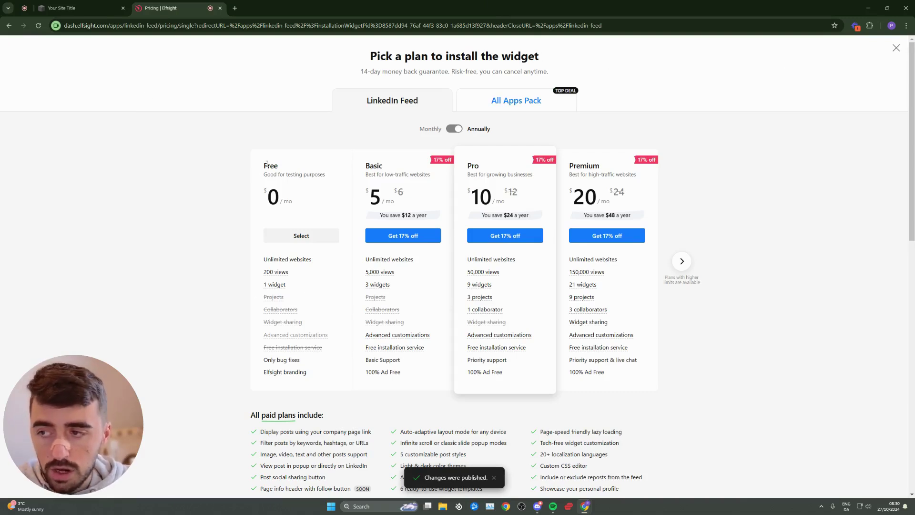
drag(266, 162, 286, 169)
mouse_move(266, 286)
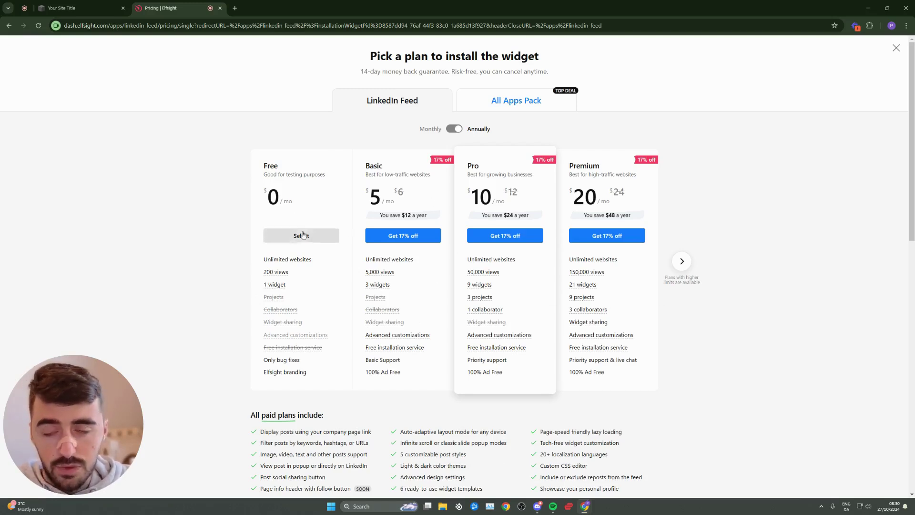
click(282, 230)
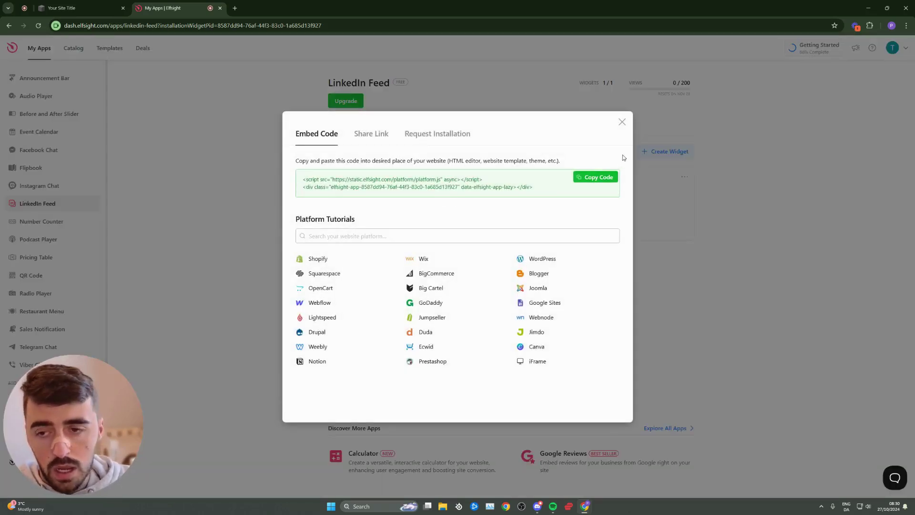
Copy the LinkedIn Feed embed code and return to the 'Your Site Title' Squarespace tab.
click(605, 180)
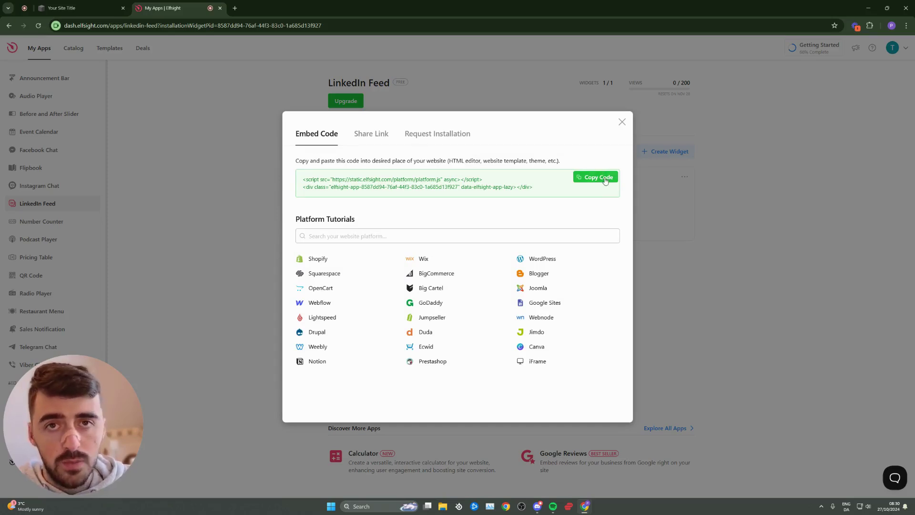
click(77, 8)
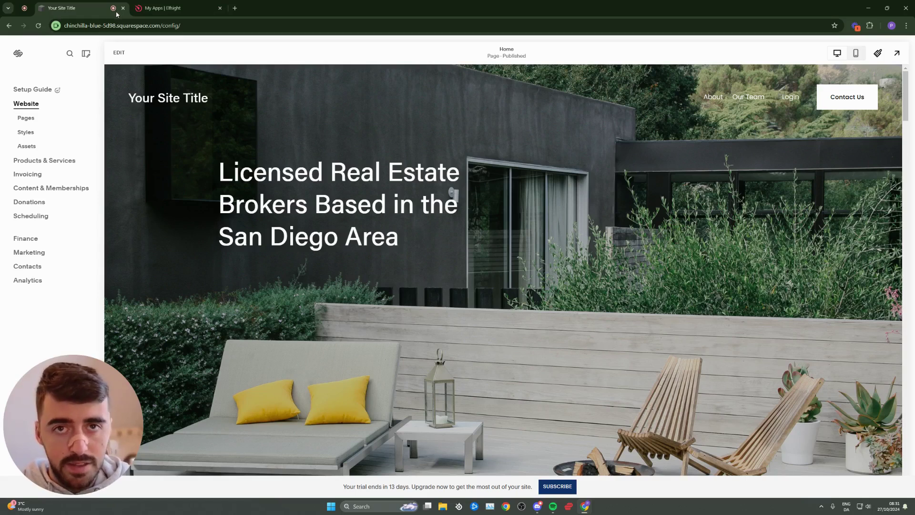
Edit the home page and add a new section above Featured Listings.
click(118, 52)
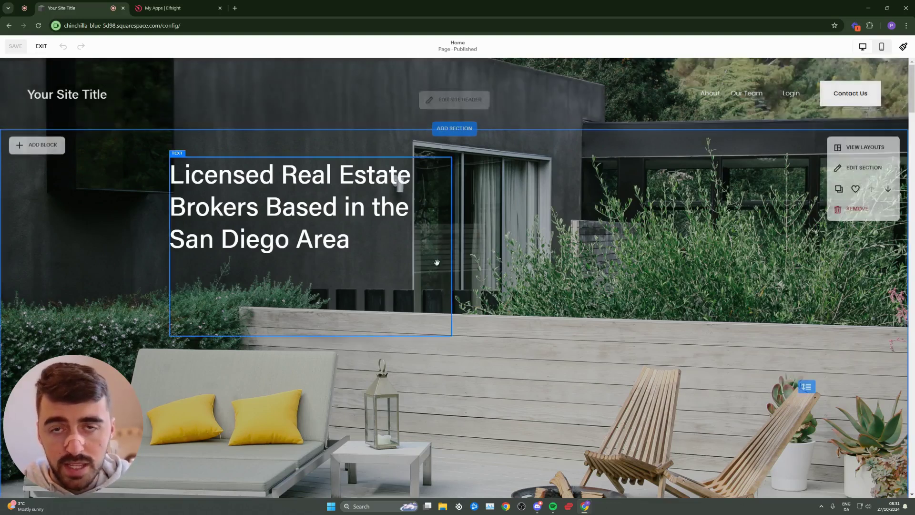
scroll(480, 267, down, 10)
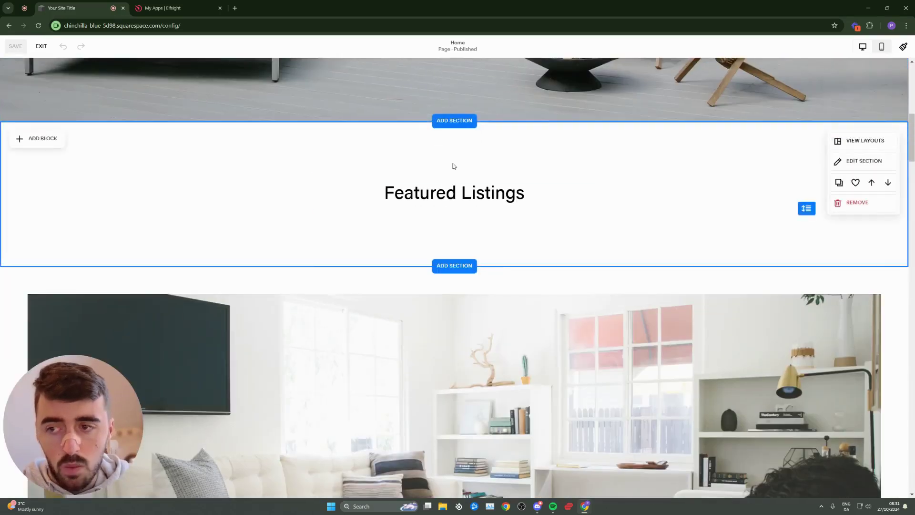
click(443, 125)
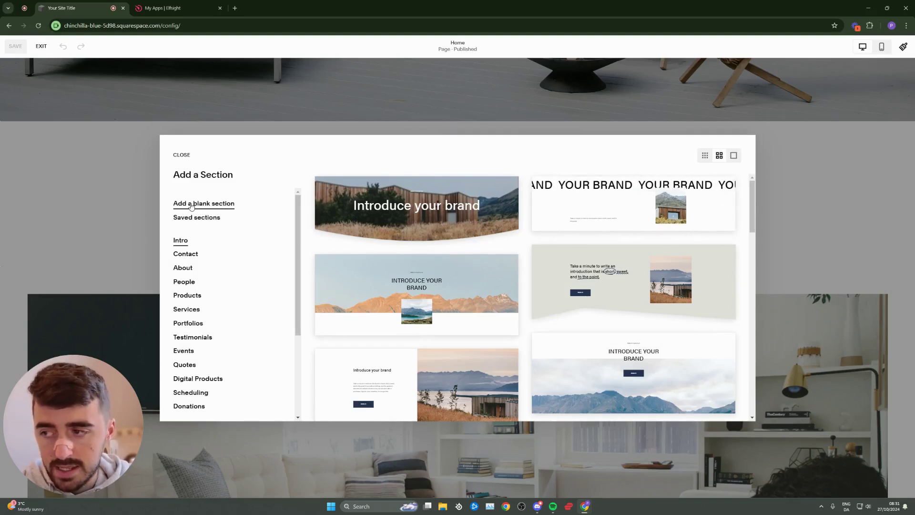
Insert a blank section above Featured Listings.
click(191, 205)
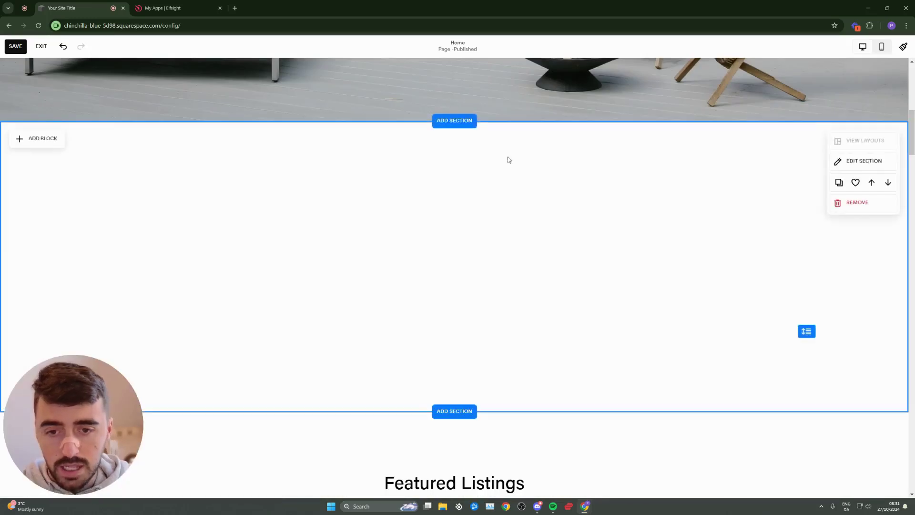
scroll(381, 167, up, 10)
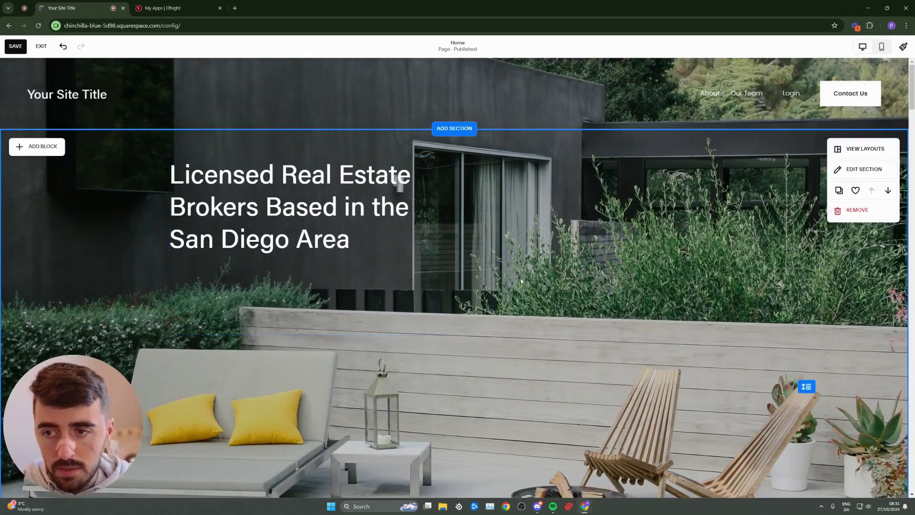
scroll(515, 286, down, 10)
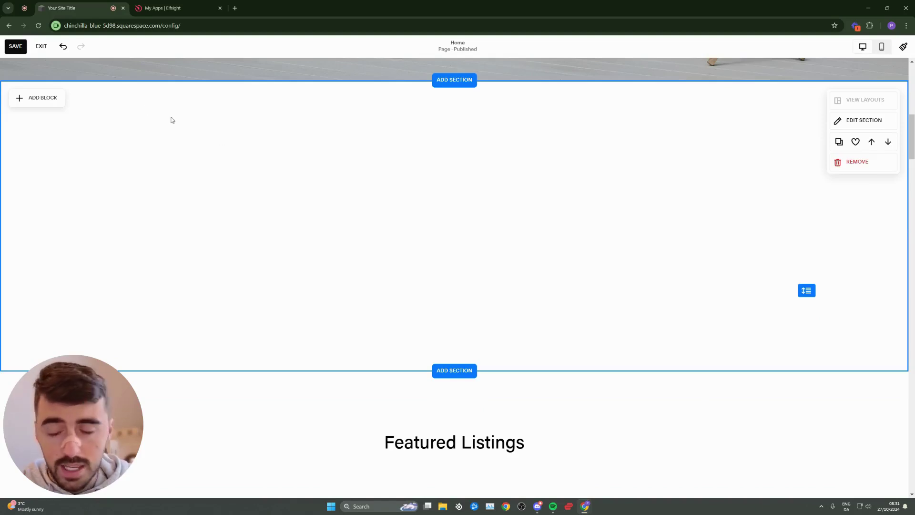
Add a Code block to the blank section and move it to the centre.
click(47, 104)
scroll(75, 137, down, 3)
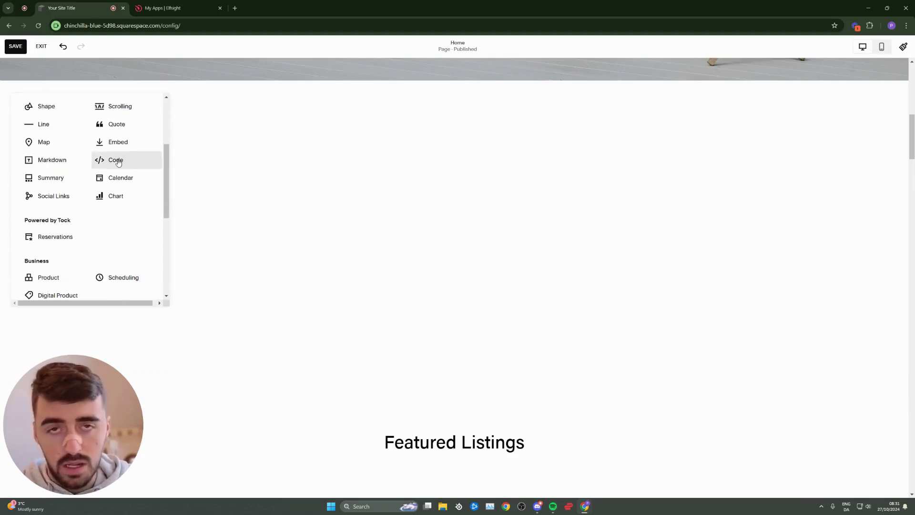
click(120, 160)
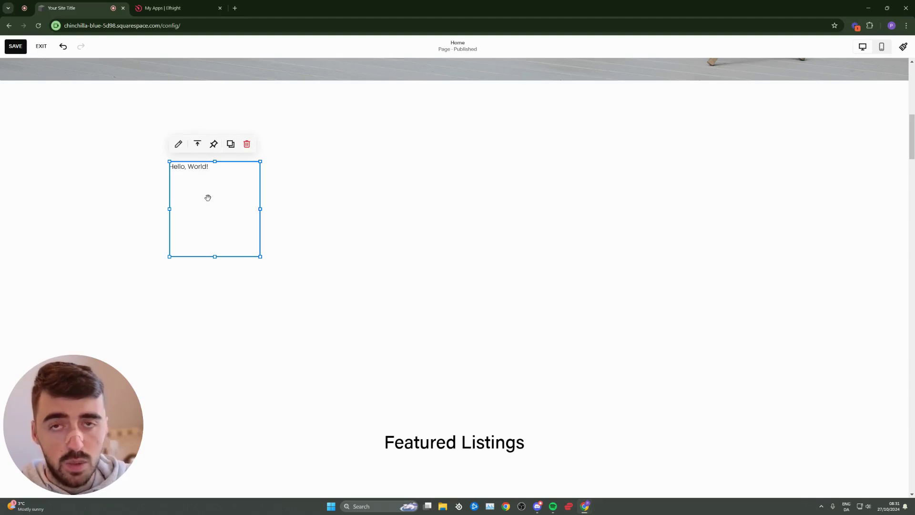
drag(212, 192, 450, 209)
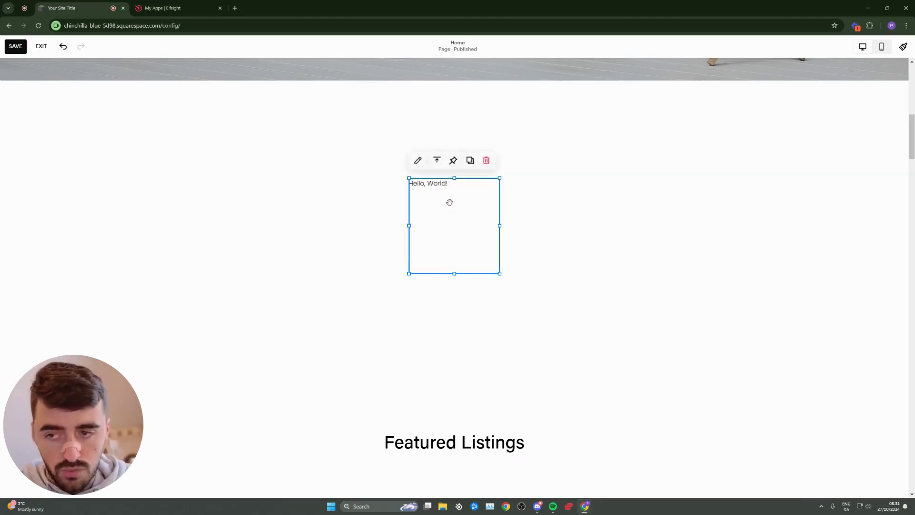
Replace the code block's Hello, World! placeholder with the pasted Elfsight embed code.
click(417, 160)
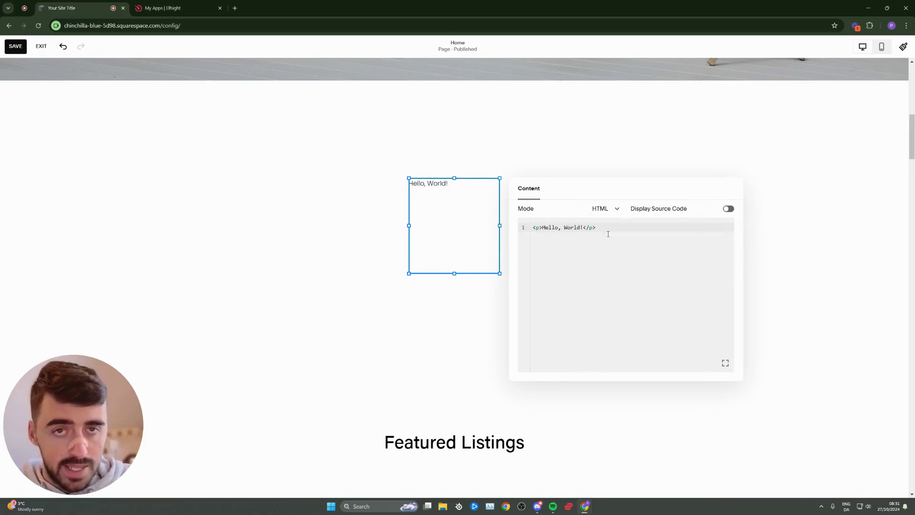
drag(623, 237, 531, 228)
key(BackSpace)
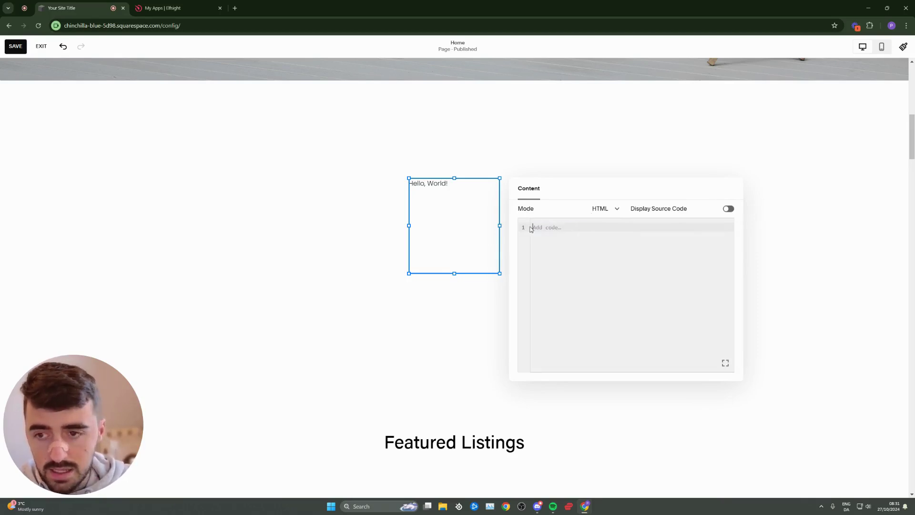
key(ctrl+v)
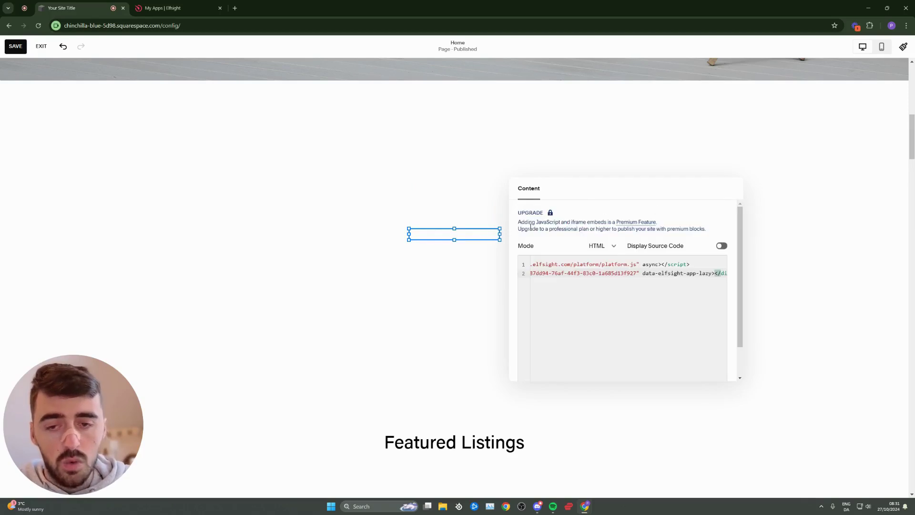
click(591, 157)
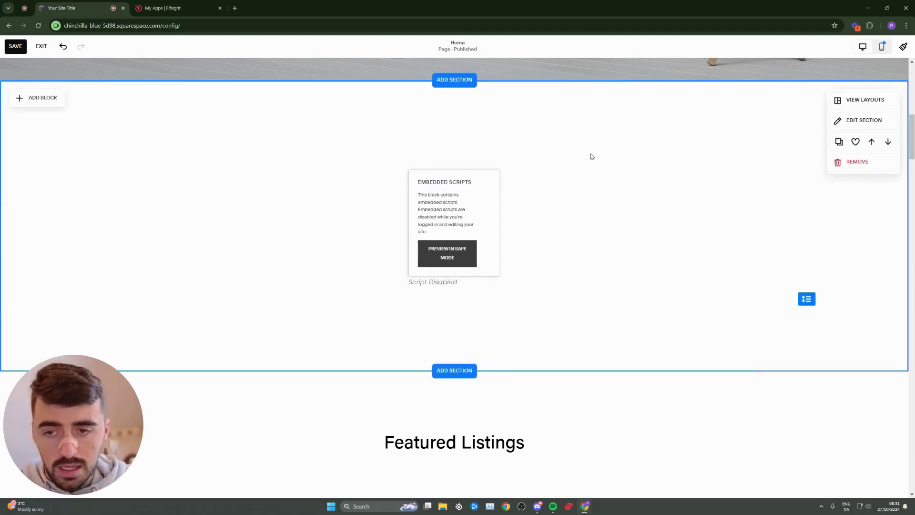
Preview the LinkedIn feed in Safe Mode, widen the code block on both sides, and save.
click(448, 248)
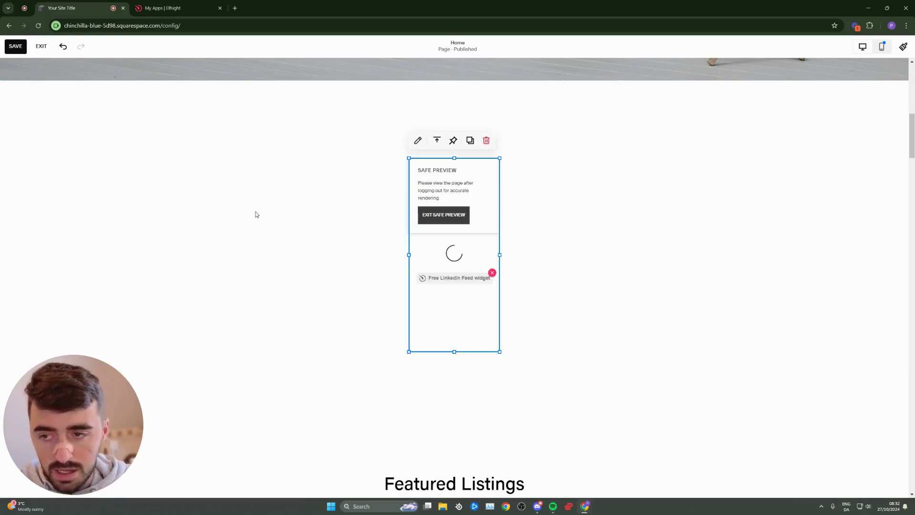
drag(408, 255, 338, 257)
drag(499, 255, 556, 263)
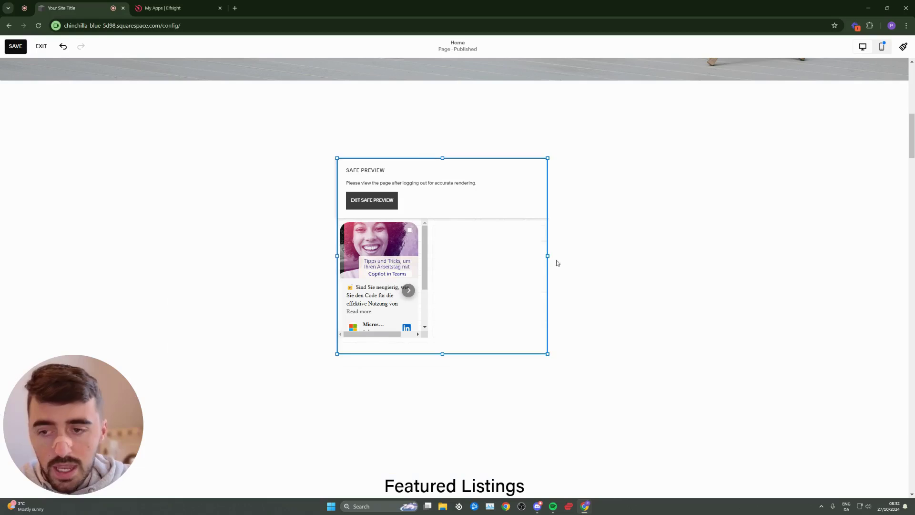
scroll(433, 282, up, 1)
drag(441, 292, 476, 295)
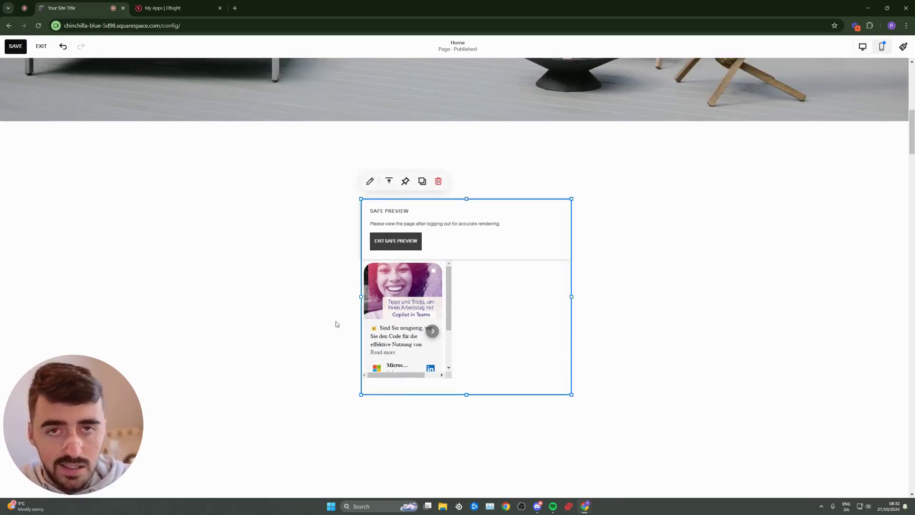
click(15, 46)
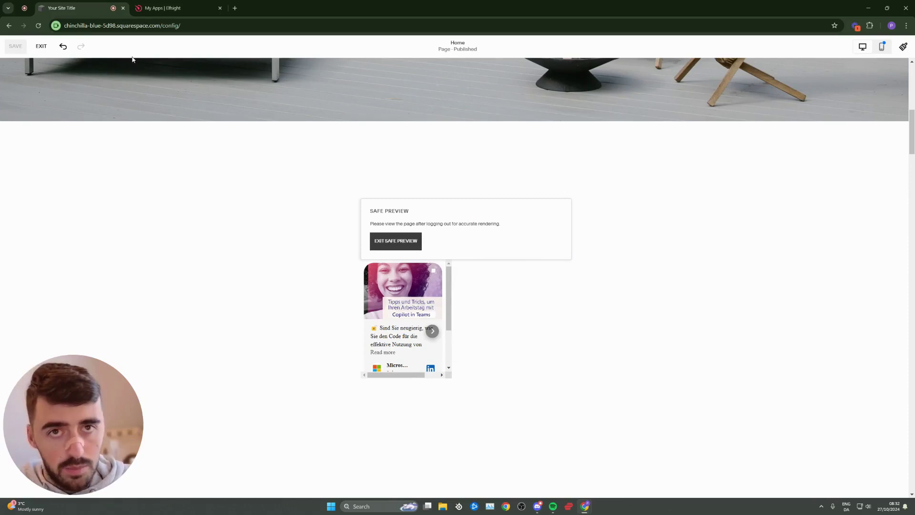
Exit the page editor and preview the site full screen, scrolled down to the LinkedIn feed below the hero.
click(41, 46)
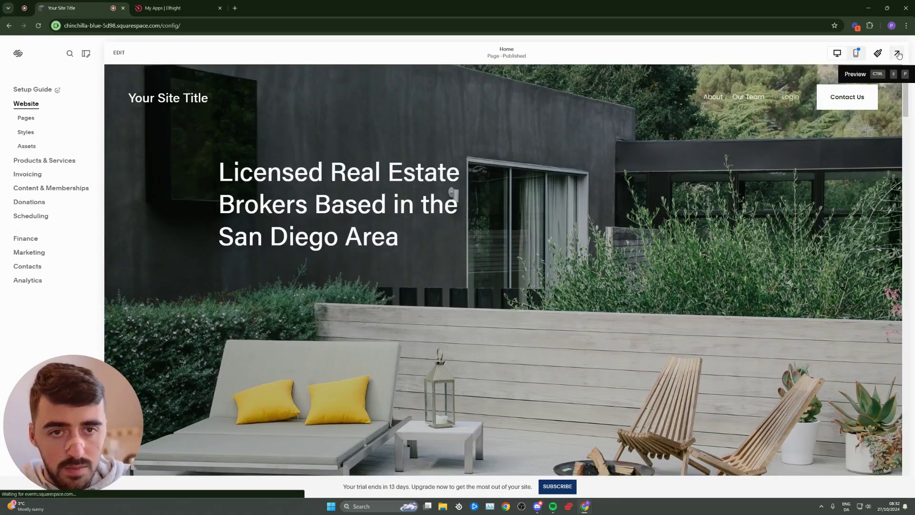
click(896, 53)
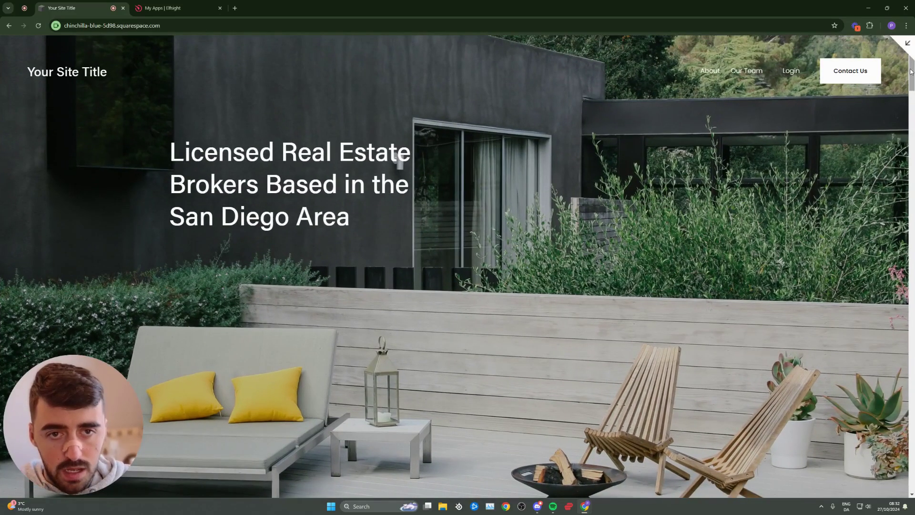
drag(910, 71, 909, 115)
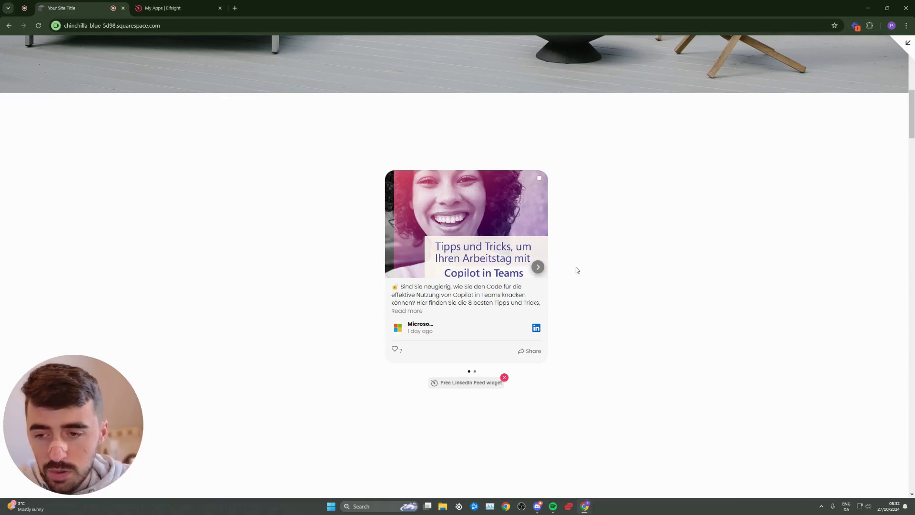
Advance the LinkedIn slider through several posts, from the Microsoft AI Tour post to the Factoring social change post.
click(538, 267)
click(538, 267)
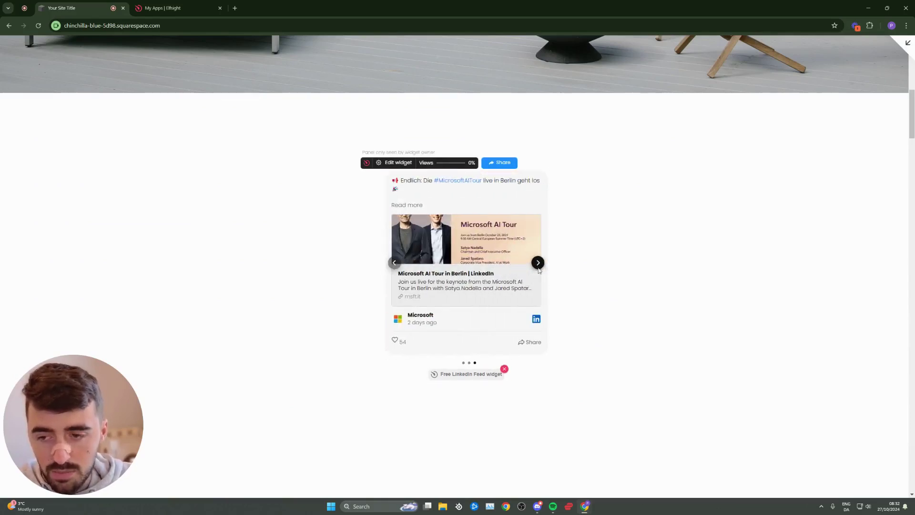
click(537, 265)
click(537, 265)
click(537, 265)
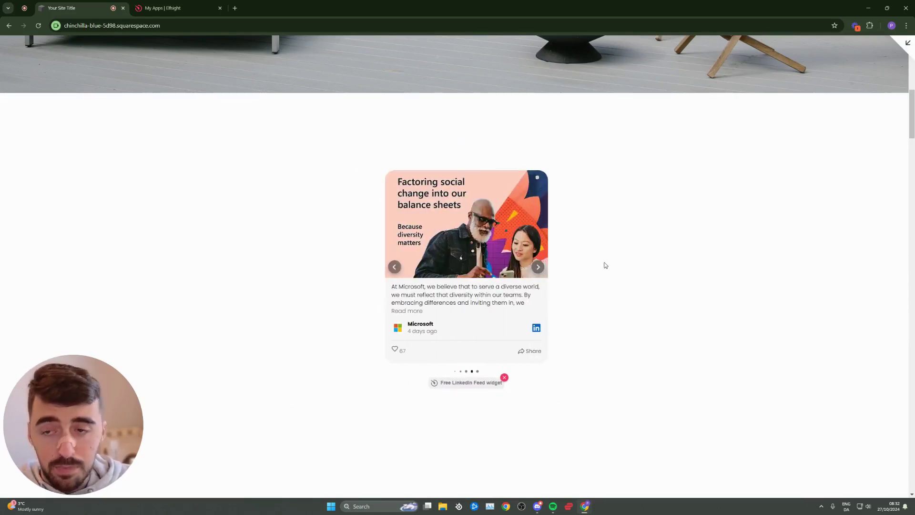